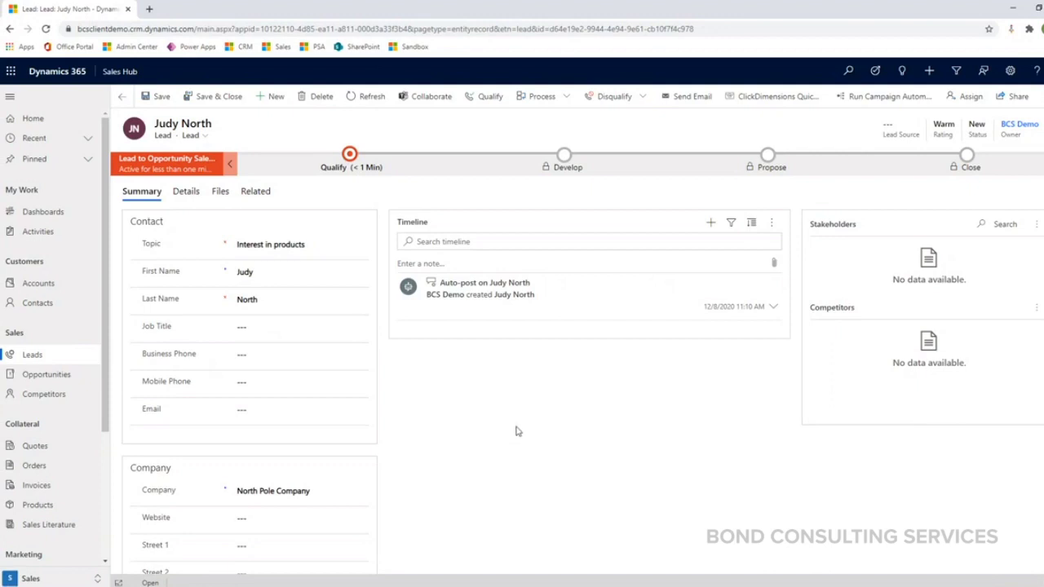
# Step: Qualify the Judy North lead into an 'Interest in products' opportunity for North Pole Company
pyautogui.click(488, 106)
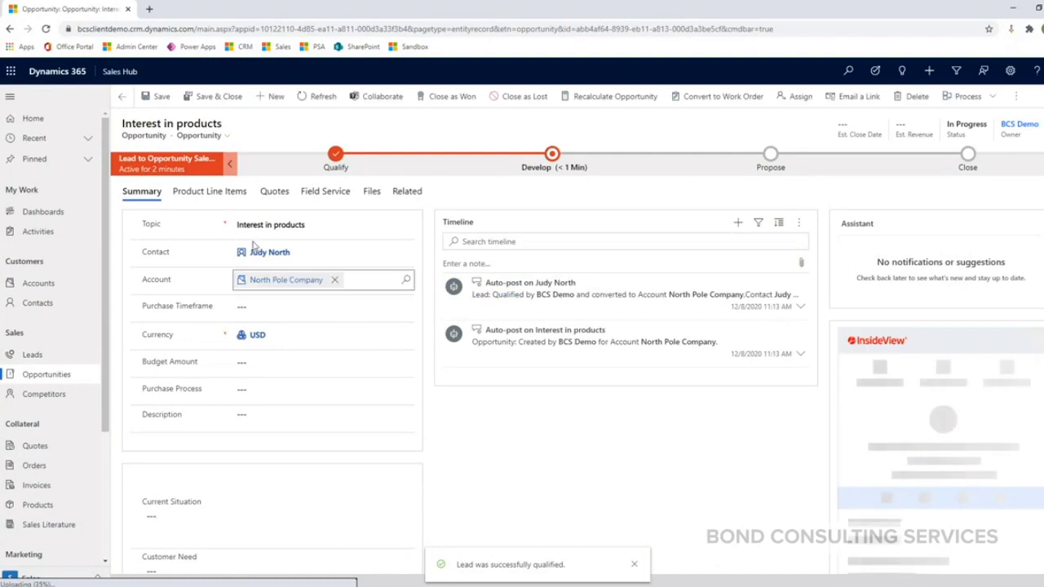
pyautogui.moveTo(121, 136); pyautogui.dragTo(214, 139)
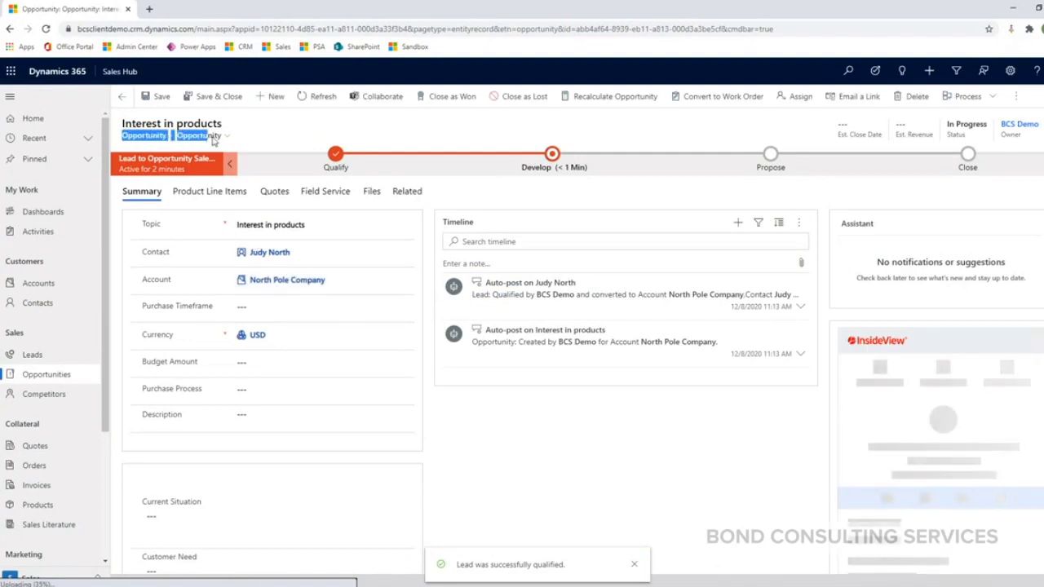
pyautogui.click(656, 501)
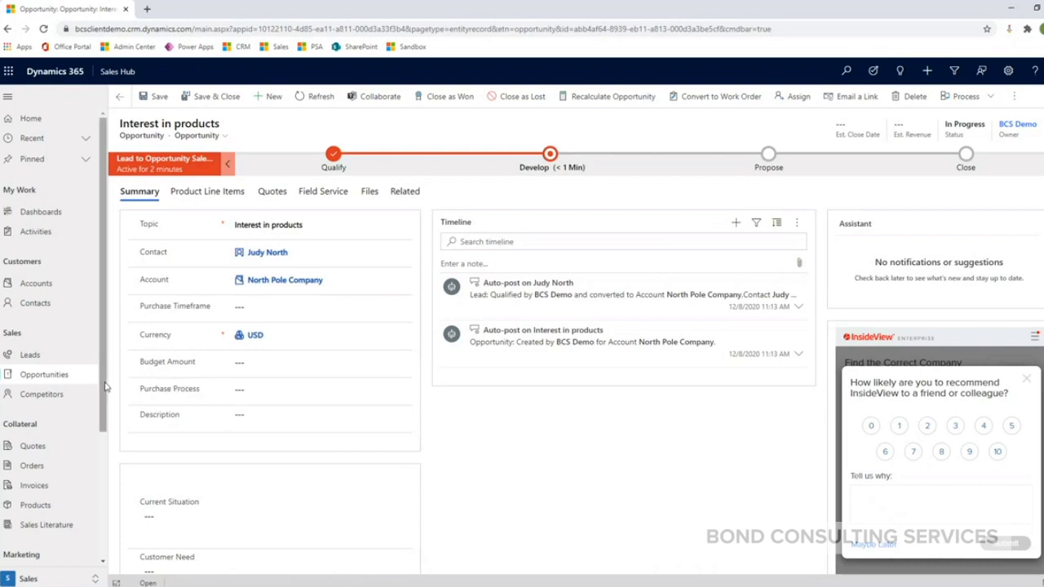
pyautogui.click(50, 379)
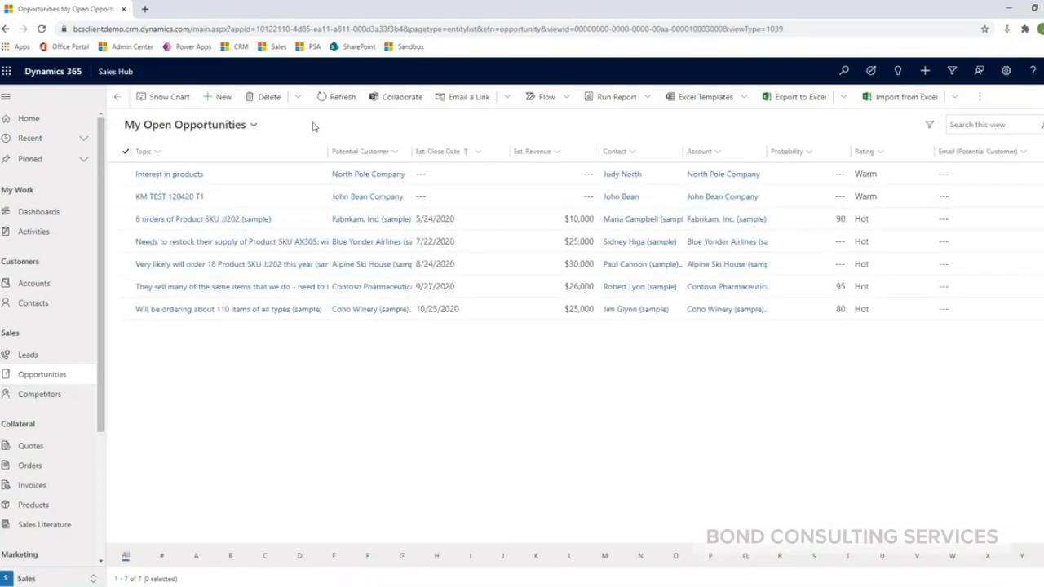
# Step: Start a new opportunity, glance at its product lines, and enter the topic 'Product Interest'
pyautogui.click(217, 99)
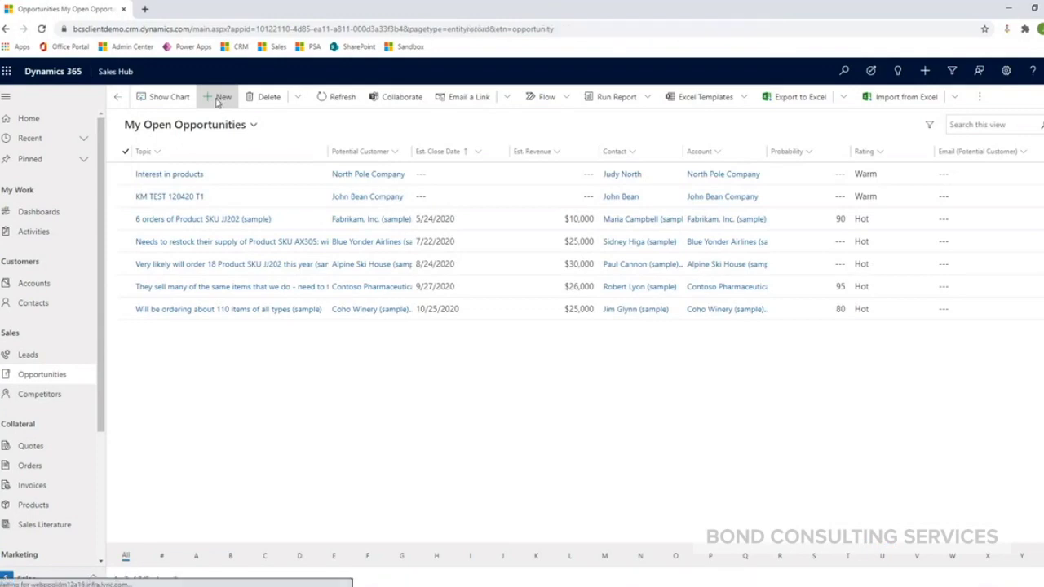
pyautogui.click(237, 189)
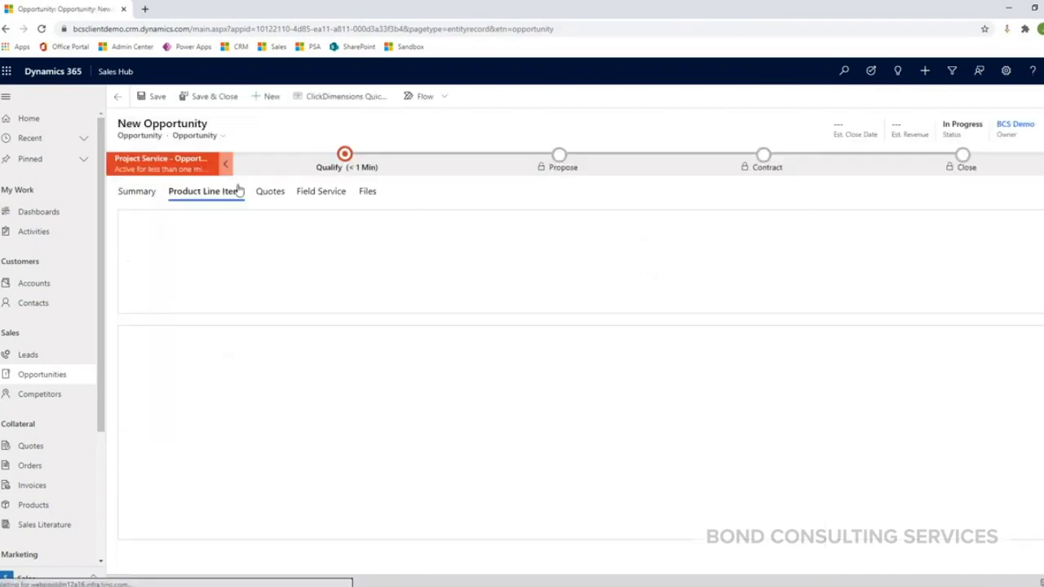
pyautogui.click(141, 191)
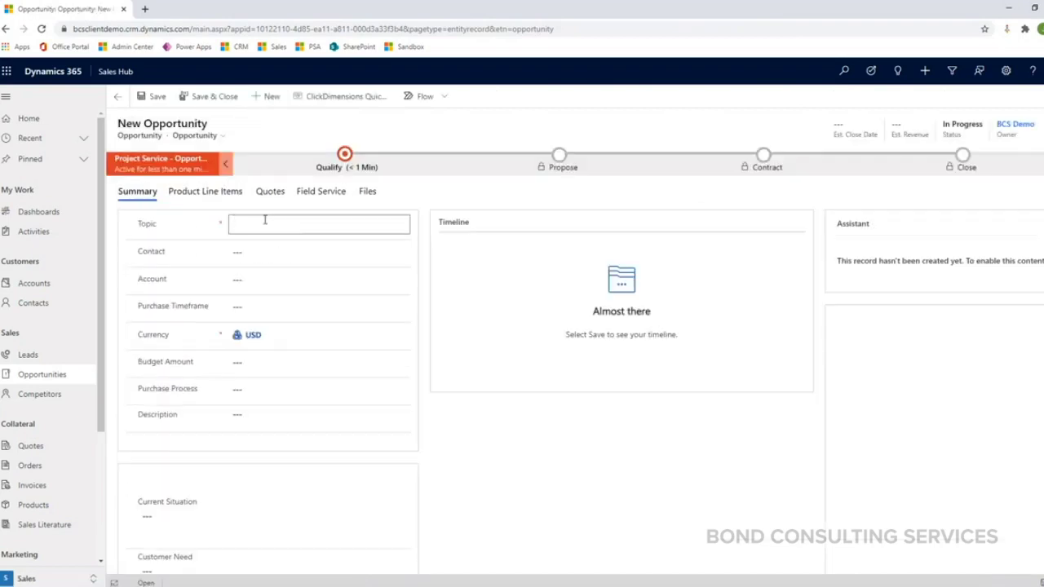
pyautogui.write('Product Interest')
# Step: Link Point Break, LLC as the account and John Utah as the contact, then save
pyautogui.click(274, 252)
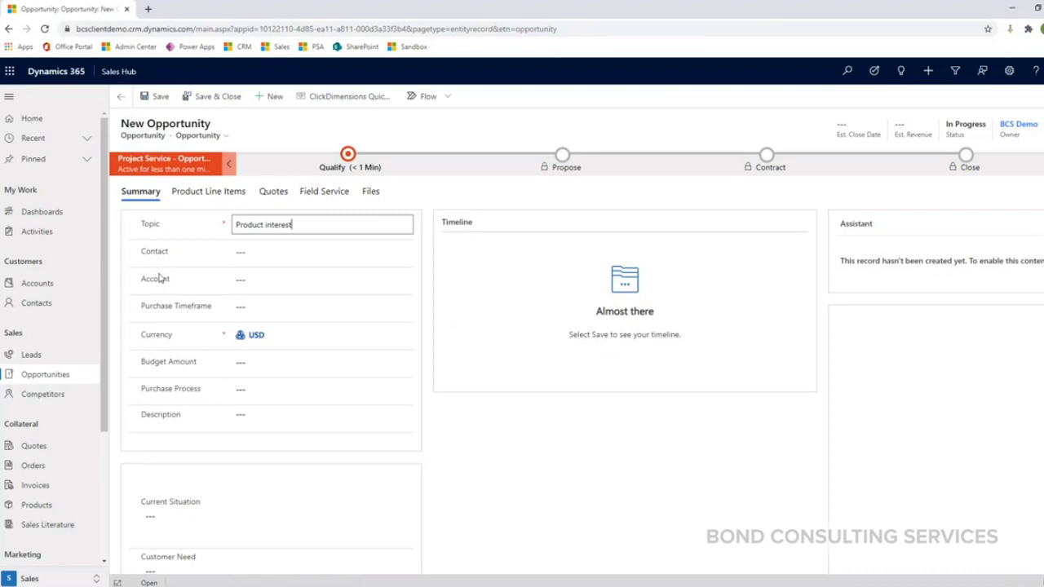
pyautogui.click(308, 279)
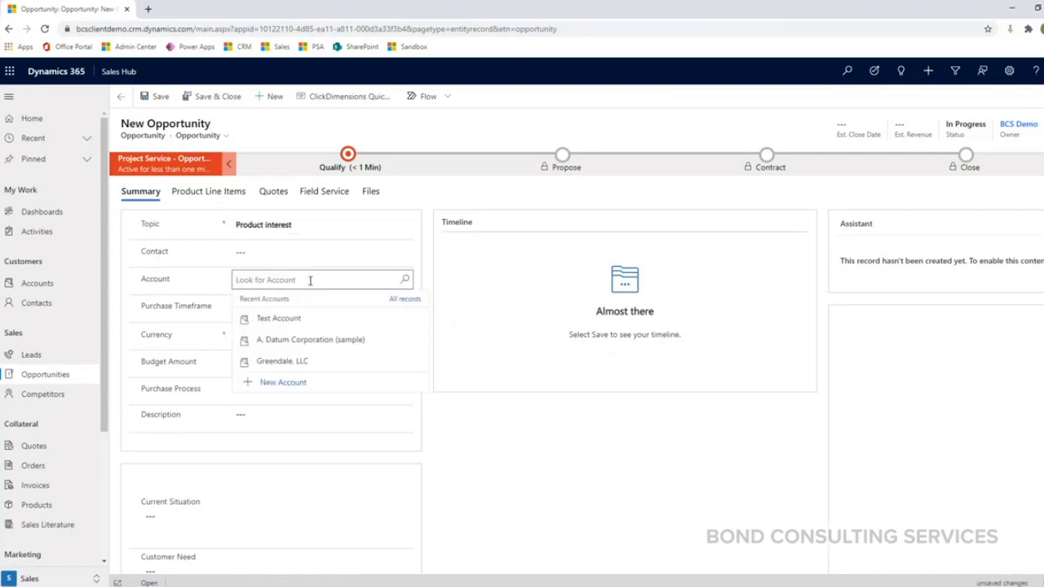
pyautogui.write('point')
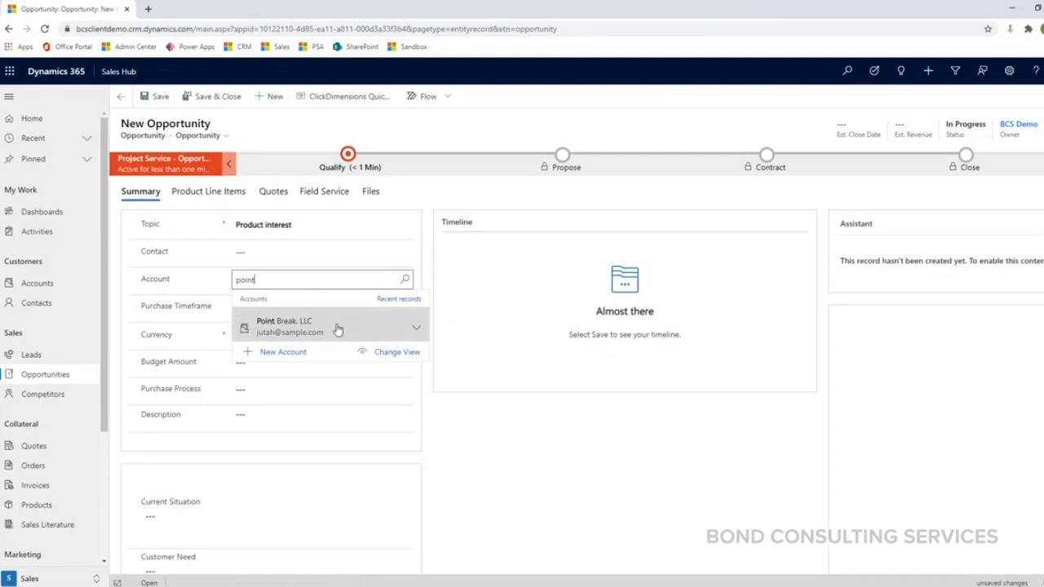
pyautogui.click(338, 329)
pyautogui.click(268, 252)
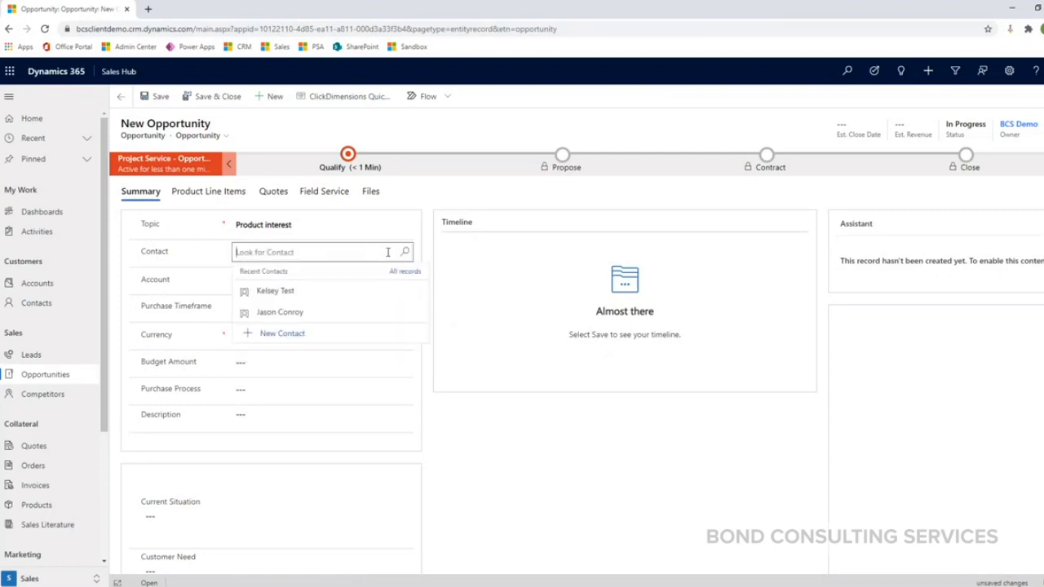
pyautogui.write('john')
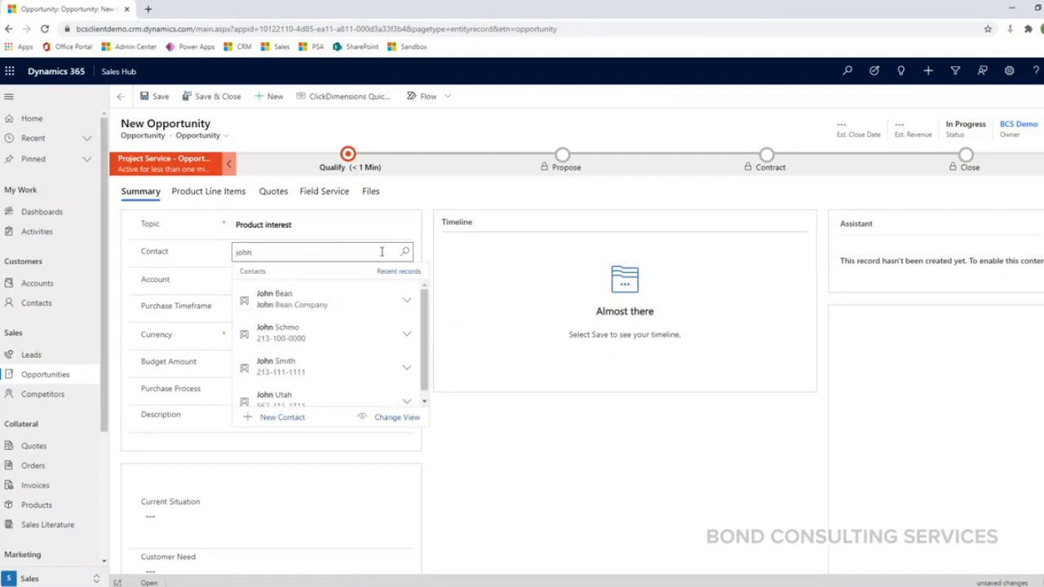
pyautogui.click(354, 399)
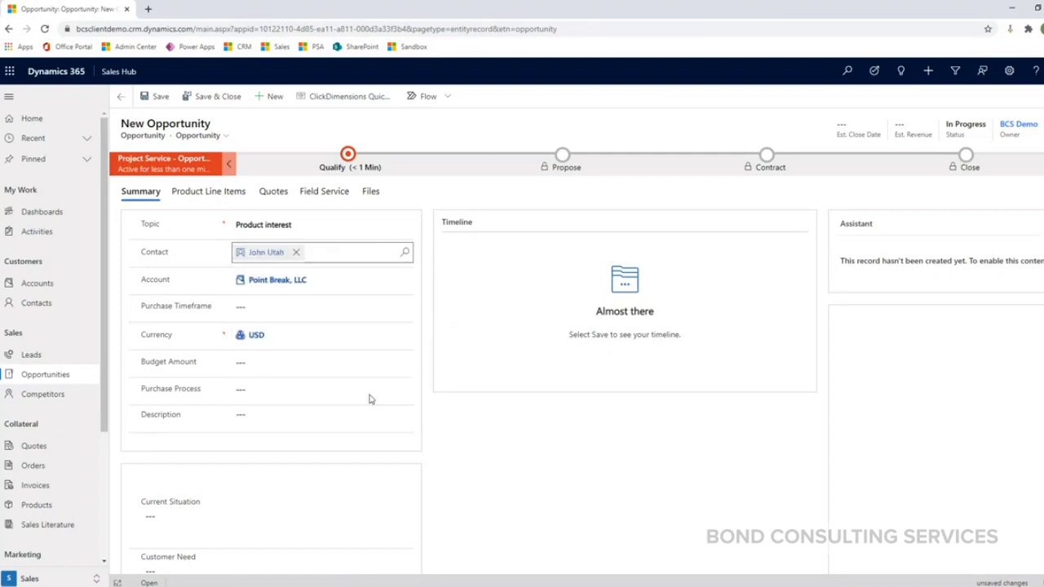
pyautogui.click(159, 100)
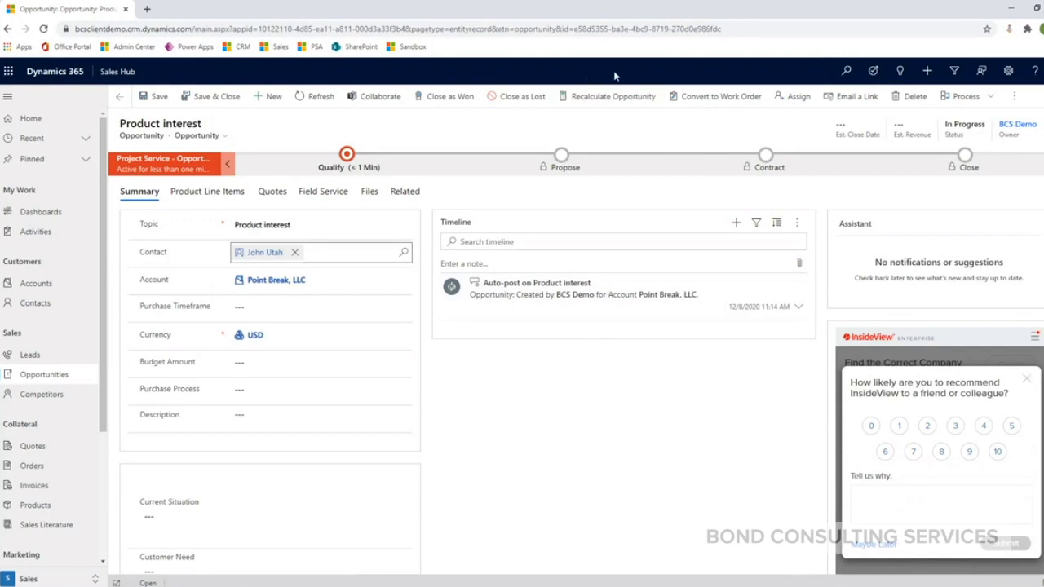
# Step: Show the Quick Create list of new record types with the opportunity still open
pyautogui.click(935, 76)
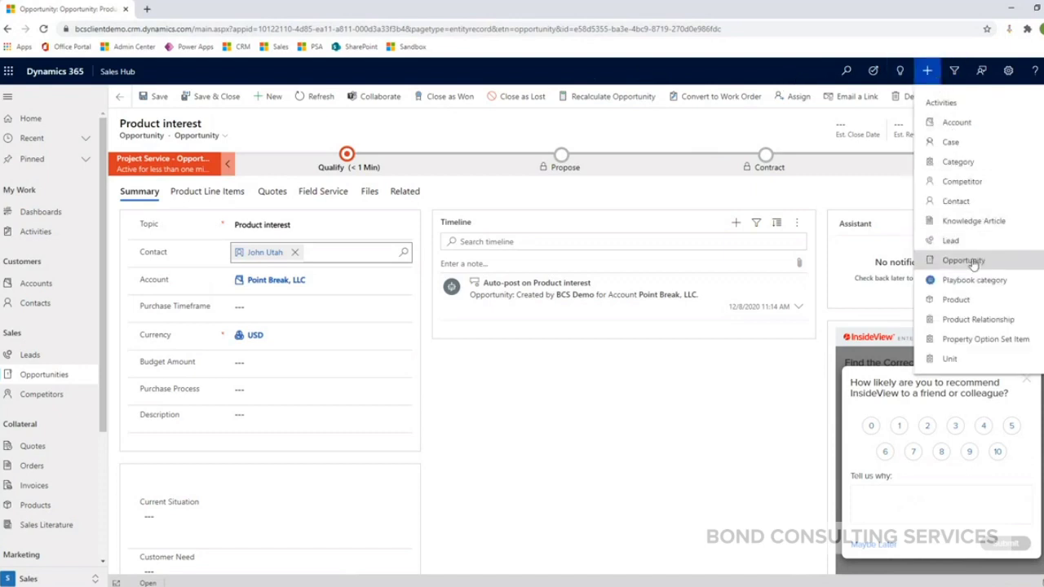
# Step: Open a Quick Create opportunity form and try saving it with Topic left empty
pyautogui.click(973, 263)
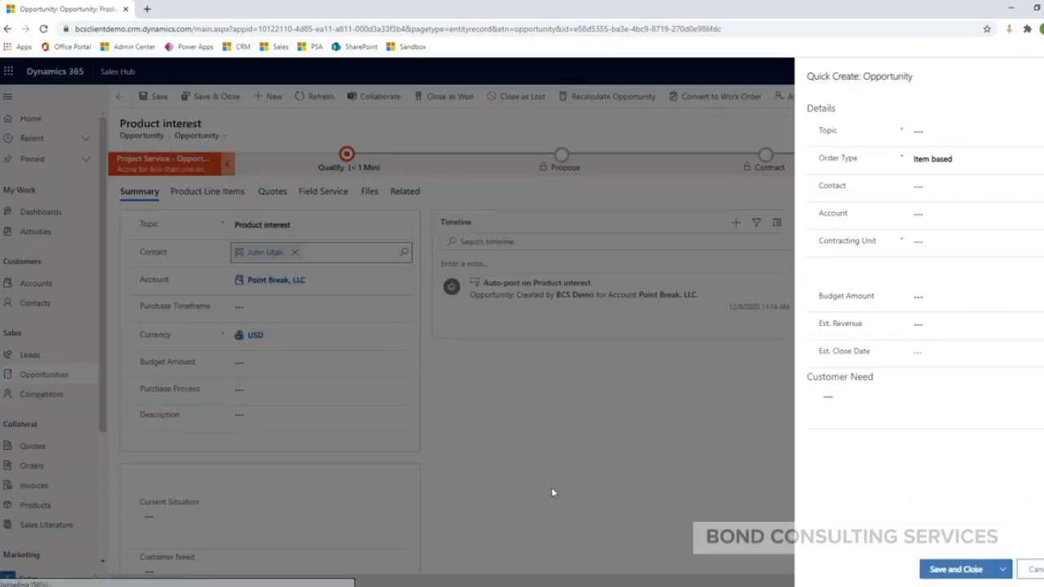
pyautogui.click(968, 133)
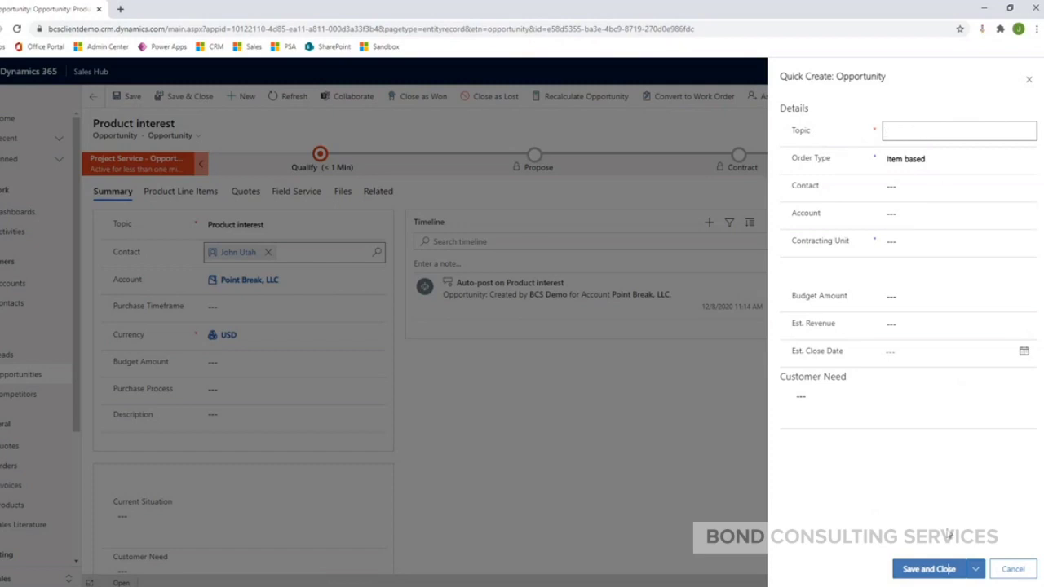
pyautogui.click(930, 569)
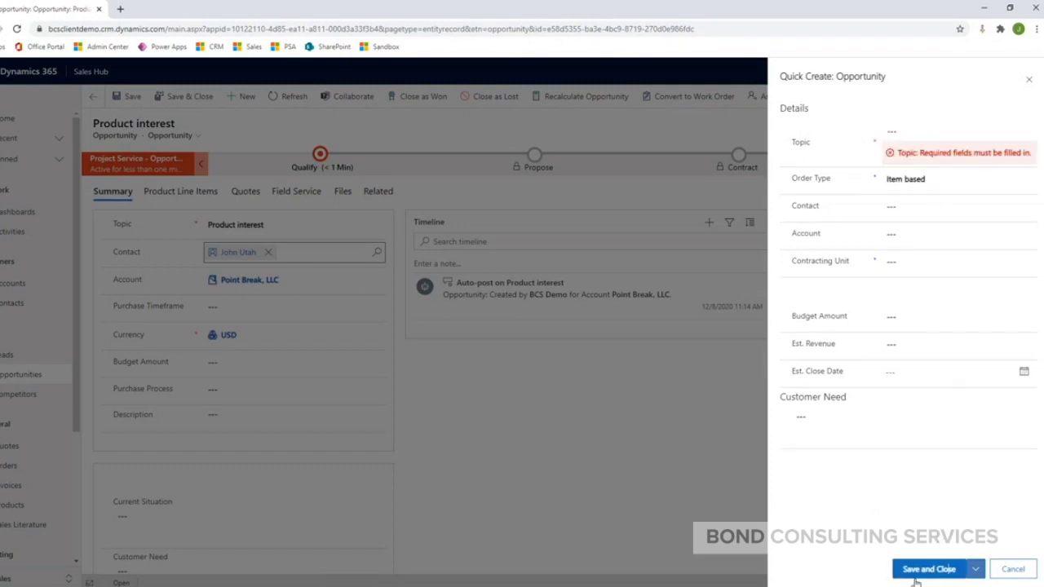